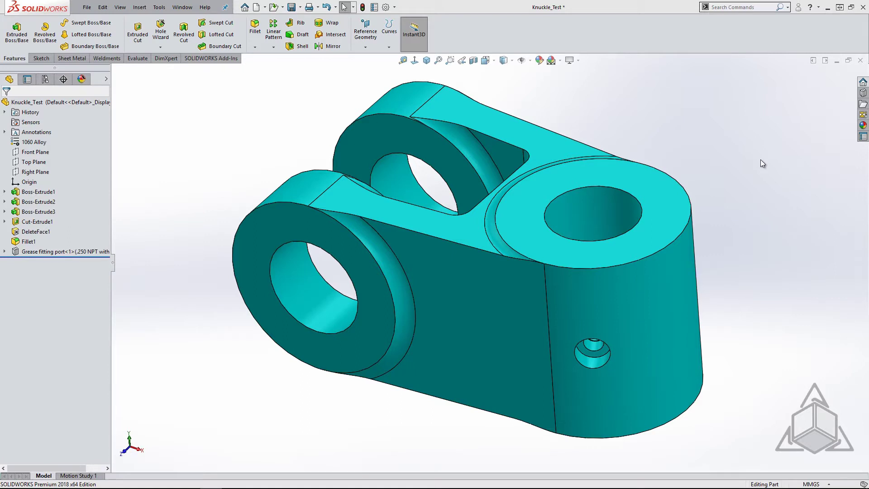
Save all system settings with the Copy Settings Wizard to swSettings_2017.sldreg in My Folder on the desktop
right_drag(677, 139, 679, 155)
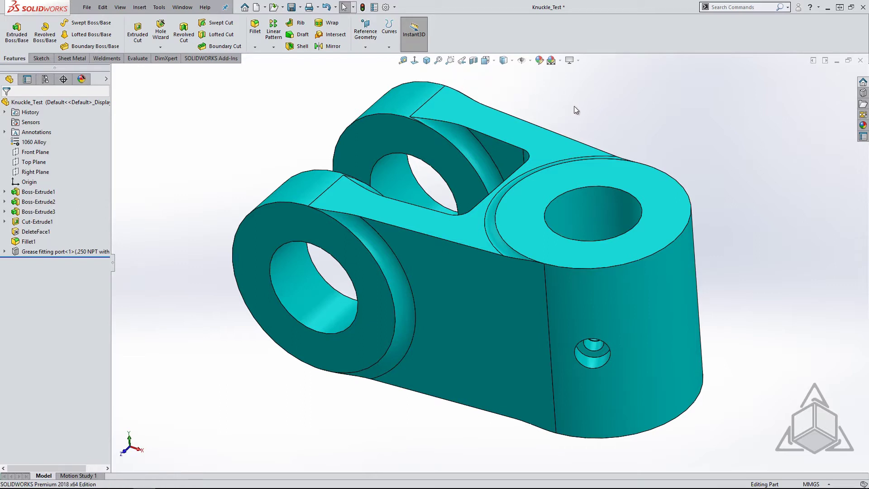
click(862, 81)
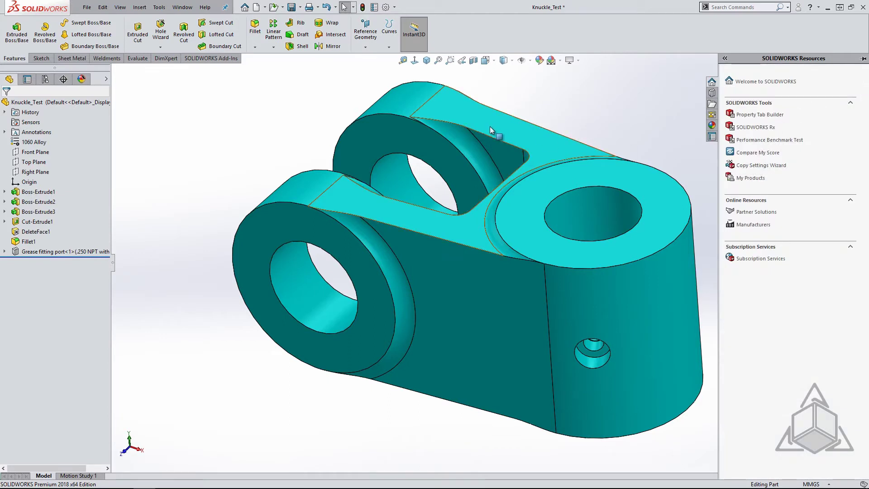
click(160, 7)
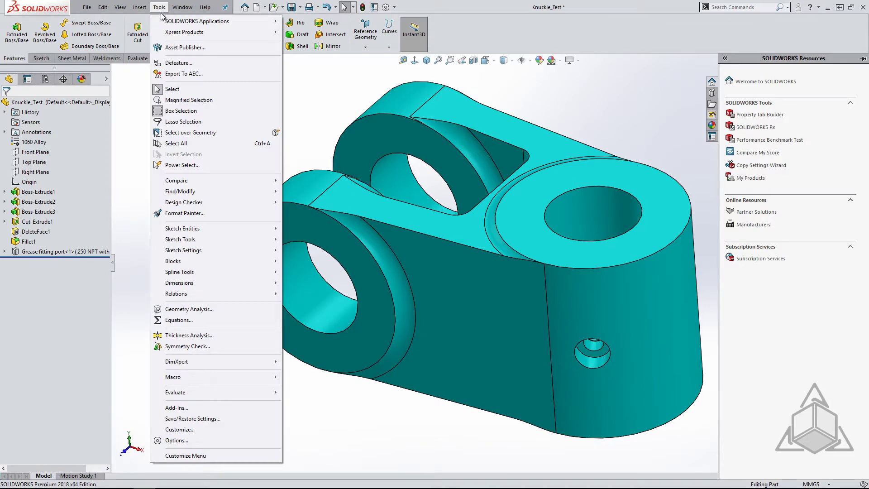
click(199, 419)
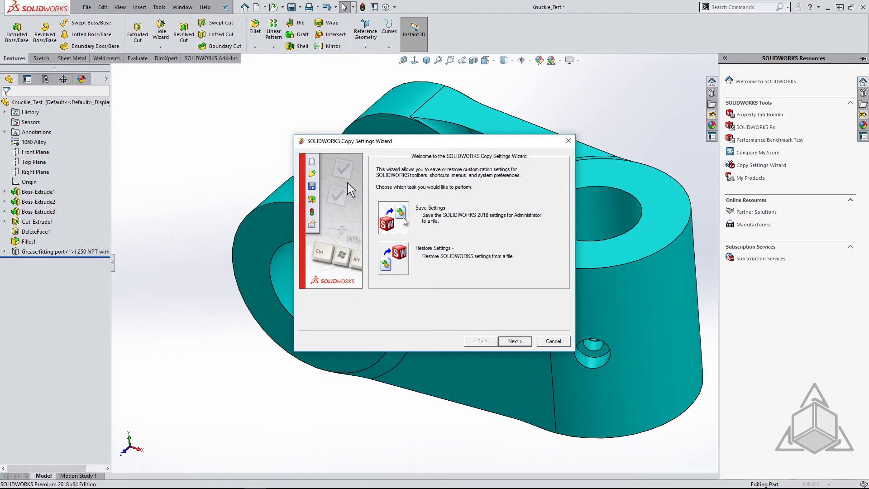
click(515, 342)
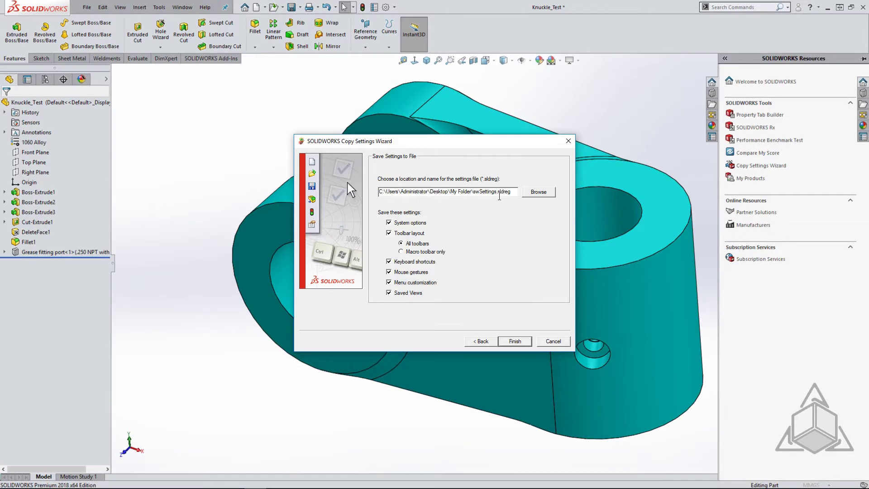
click(500, 194)
text(_2017)
click(517, 344)
click(484, 270)
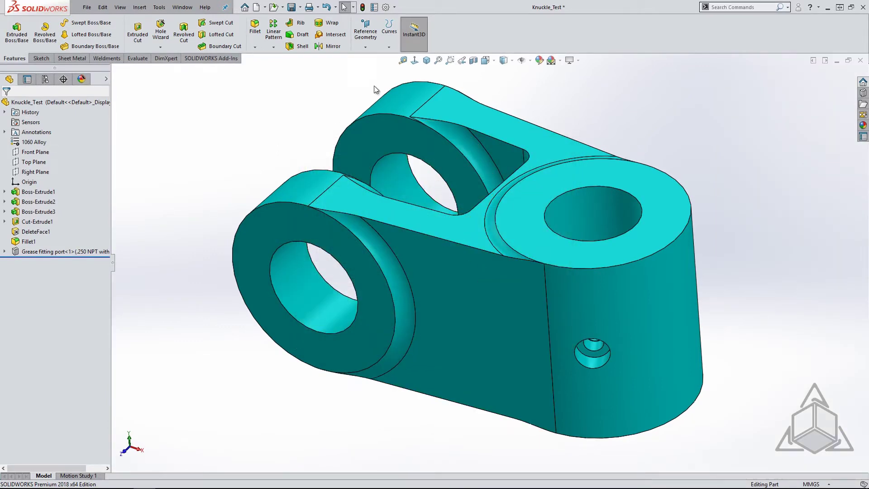
Start restoring settings from the swSettings_2017 file with the Copy Settings Wizard, and cancel without applying them
click(863, 82)
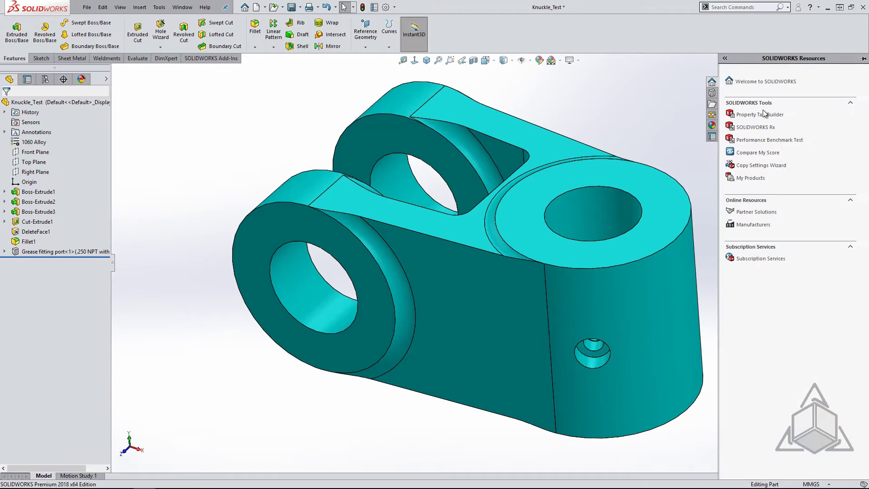
click(761, 165)
click(402, 261)
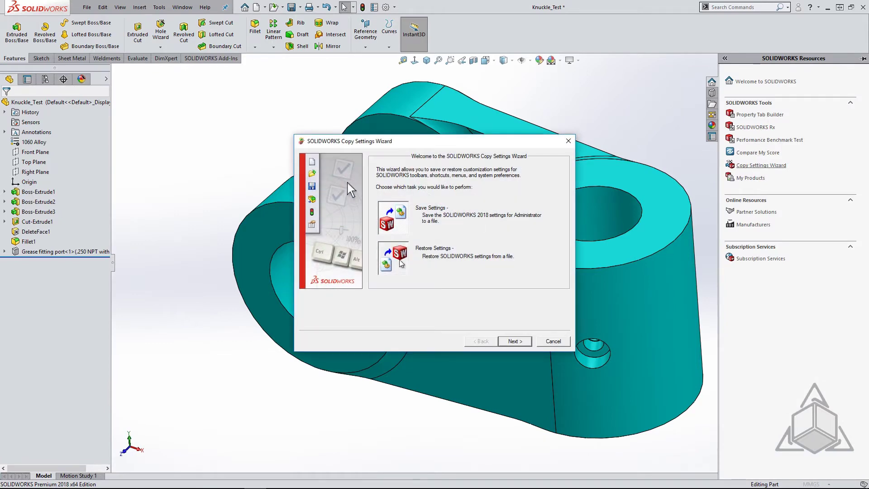
click(516, 341)
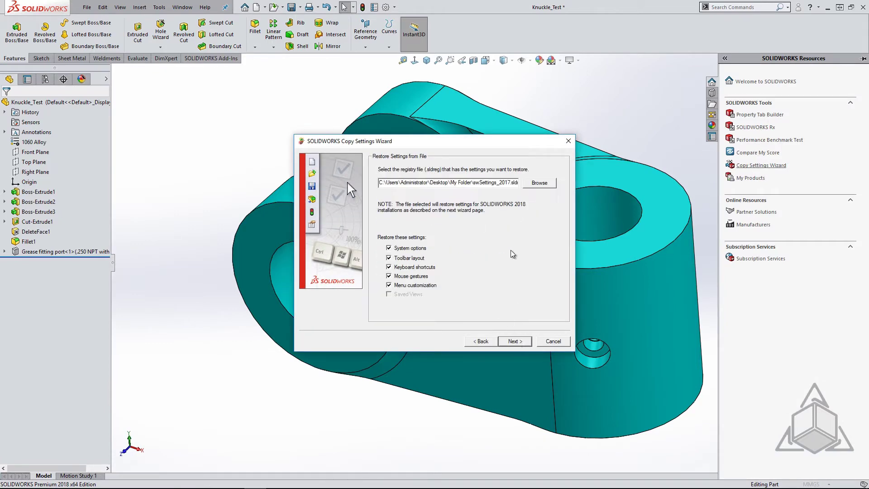
click(539, 183)
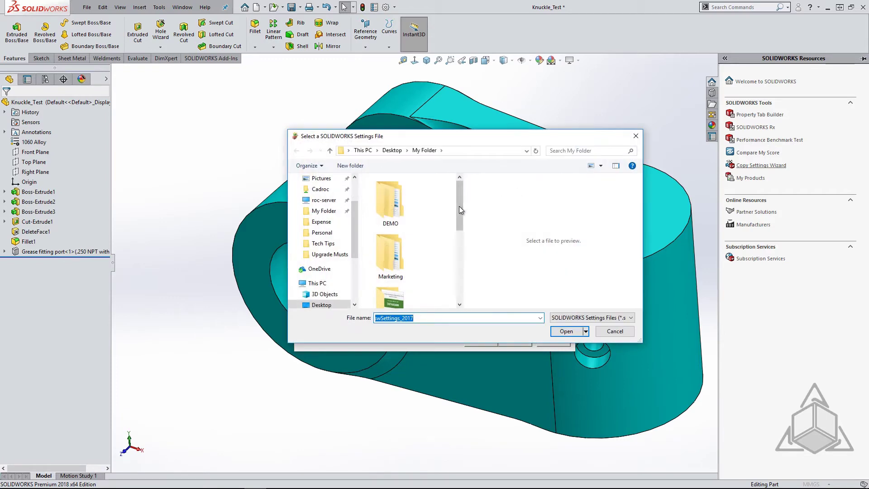
drag(459, 205, 460, 285)
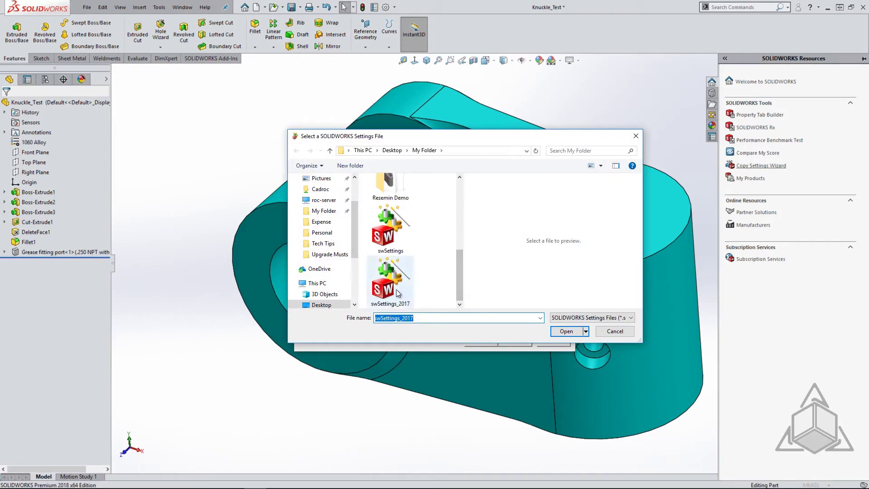
click(566, 331)
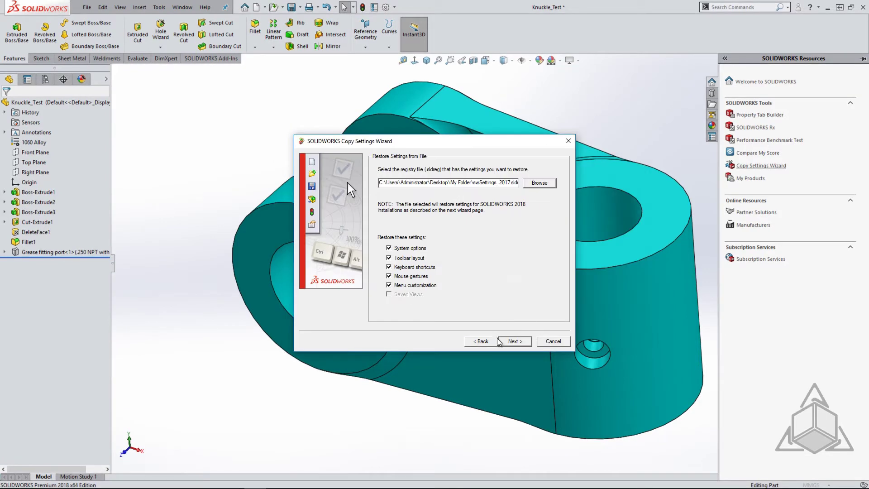
click(553, 341)
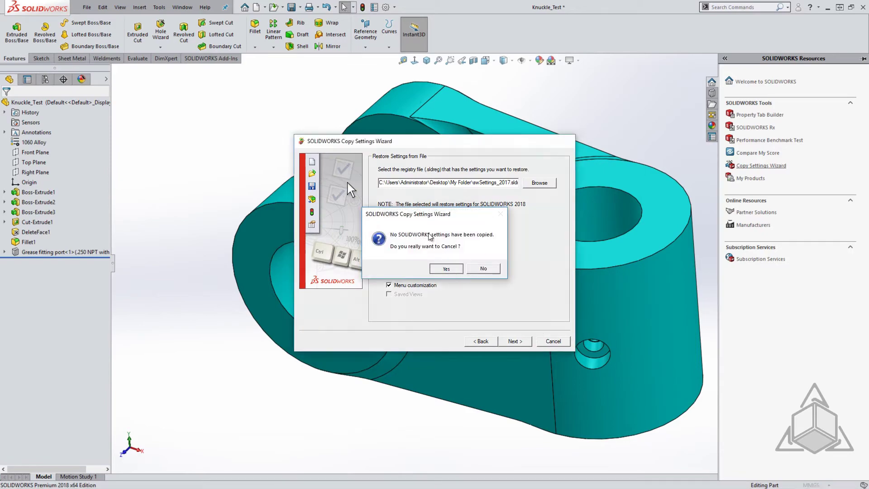
click(446, 269)
Replace every 2017 with 2018 in the new paths of all file locations in the system options, and save the changes
click(385, 7)
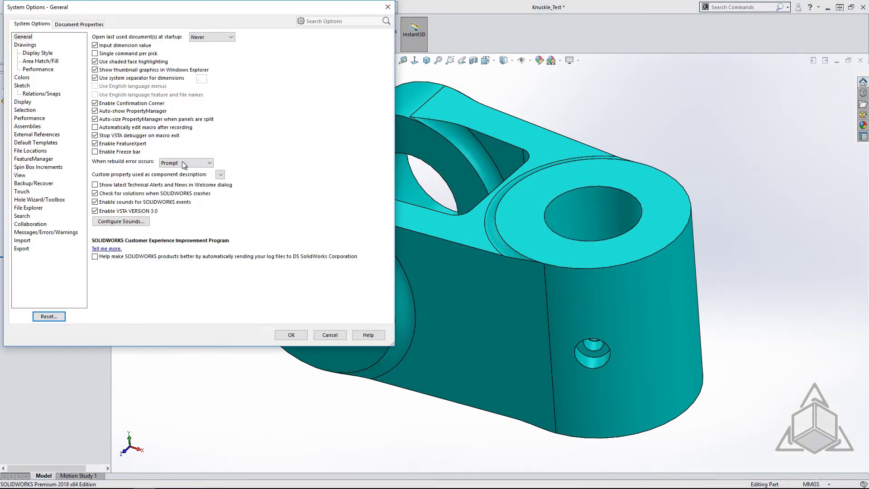
click(41, 152)
click(278, 48)
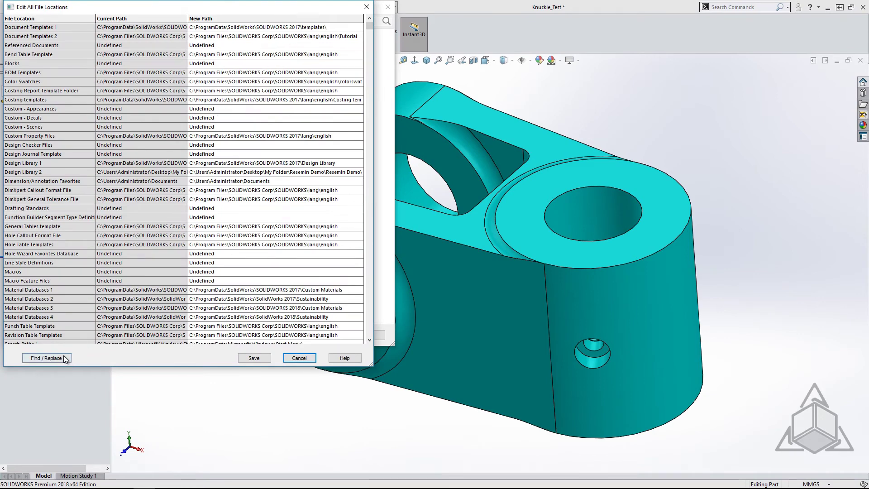
click(46, 357)
click(185, 170)
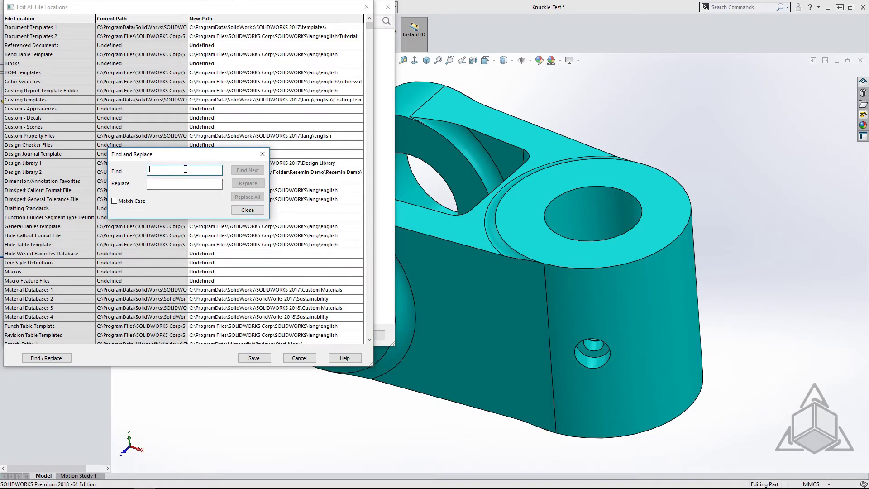
text(2017)
key(Tab)
text(2018)
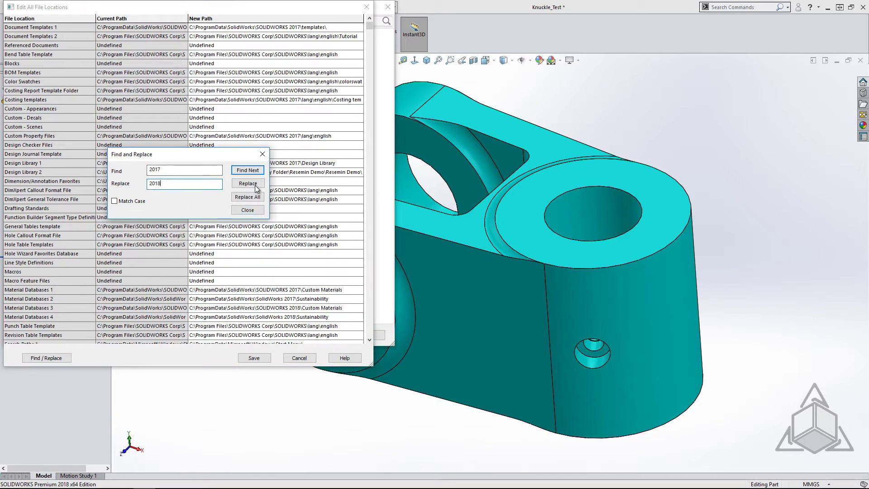
click(257, 197)
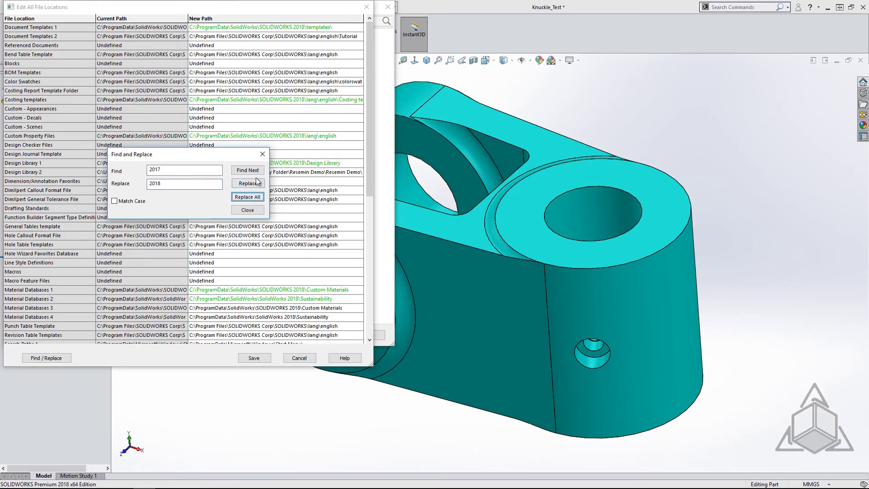
click(247, 210)
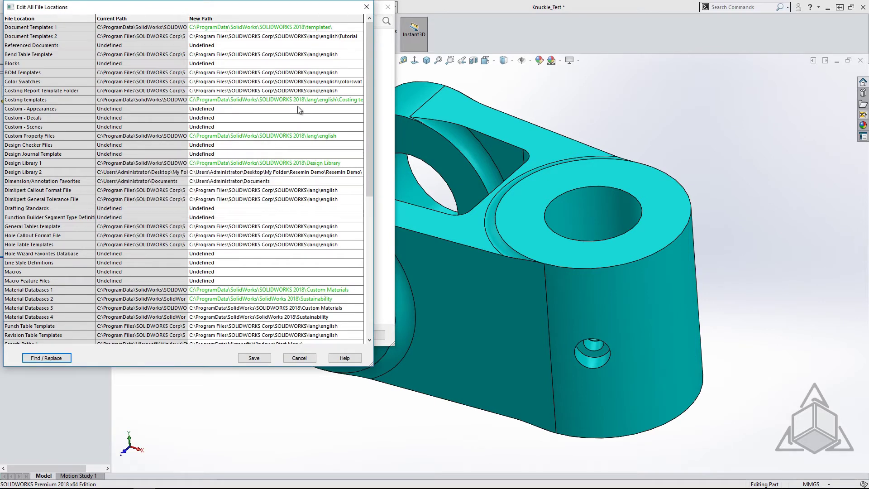
click(255, 359)
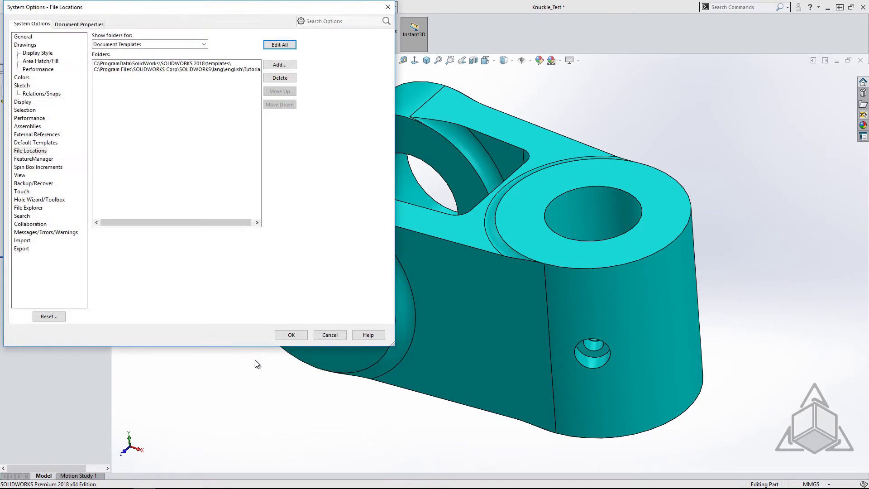
click(290, 335)
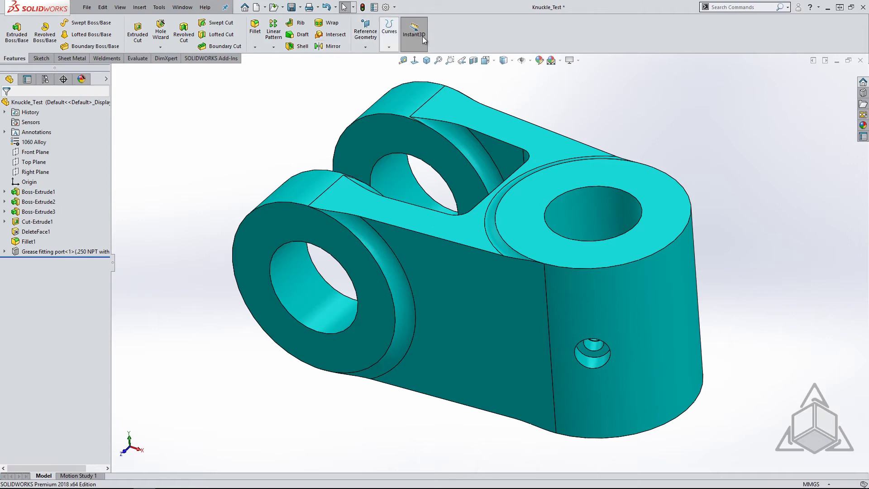
Review the mouse gesture guides for part, sketch, assembly and drawing in the customization settings, leaving everything as it is
right_click(479, 34)
click(506, 63)
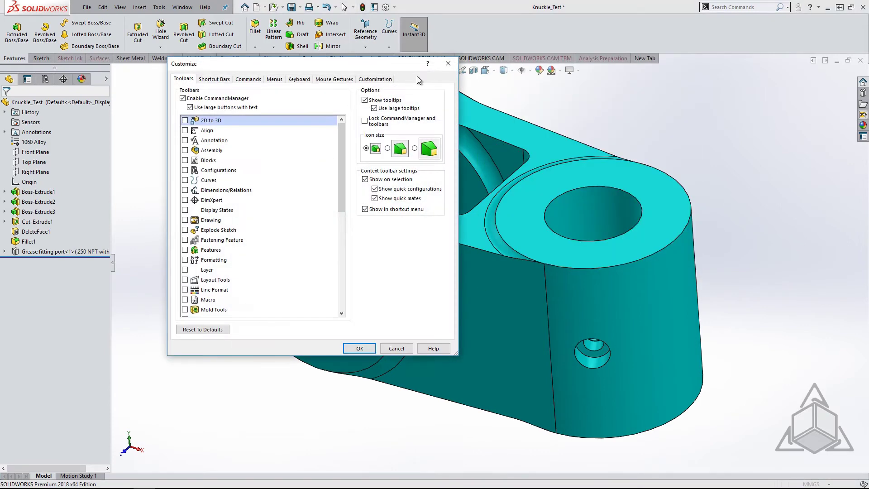
click(325, 79)
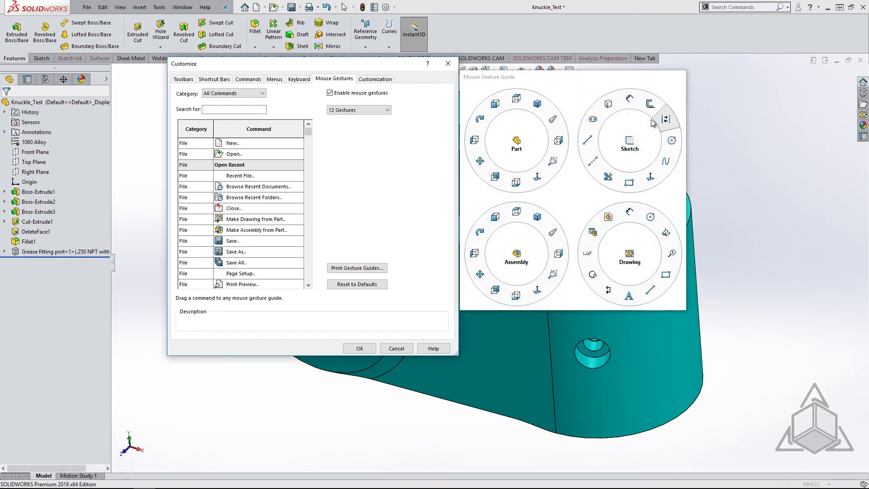
click(396, 348)
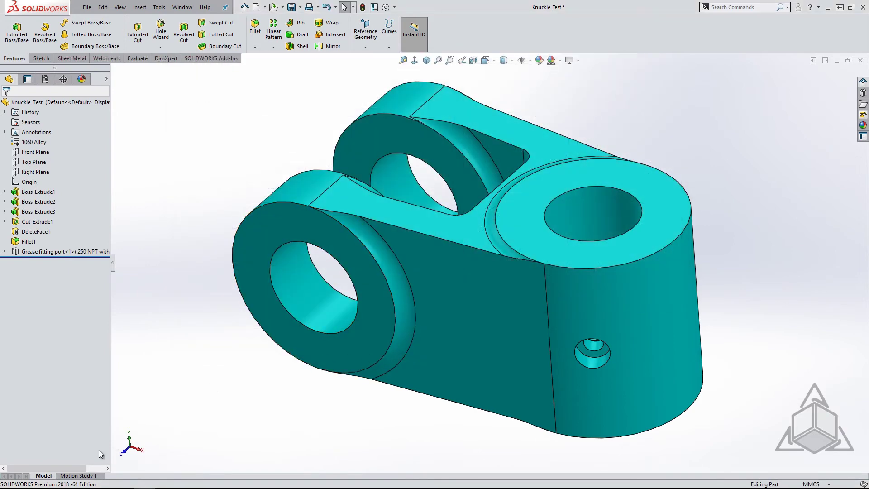
Find and launch SOLIDWORKS Rx 2018 from the Windows search
click(11, 480)
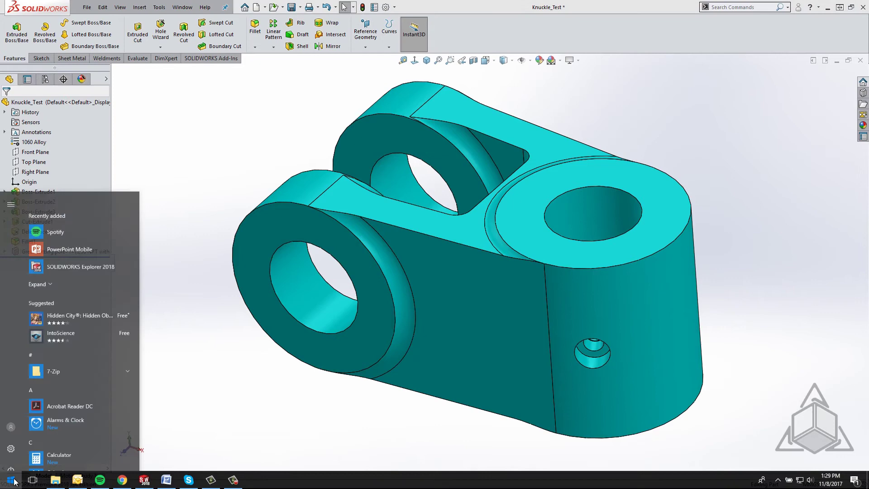
text(rx)
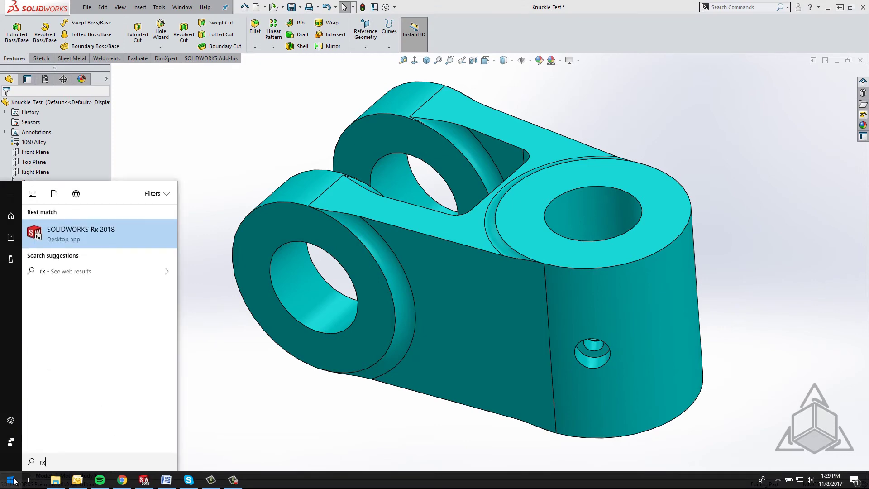
key(Return)
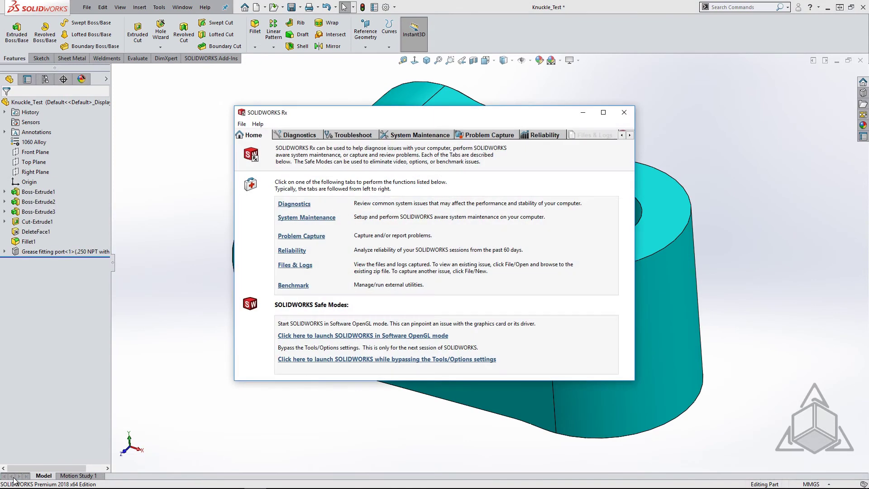
Examine the Rx diagnostics report from start to end, checking the graphics card and driver result, backup directory, memory and Toolbox entries
click(293, 204)
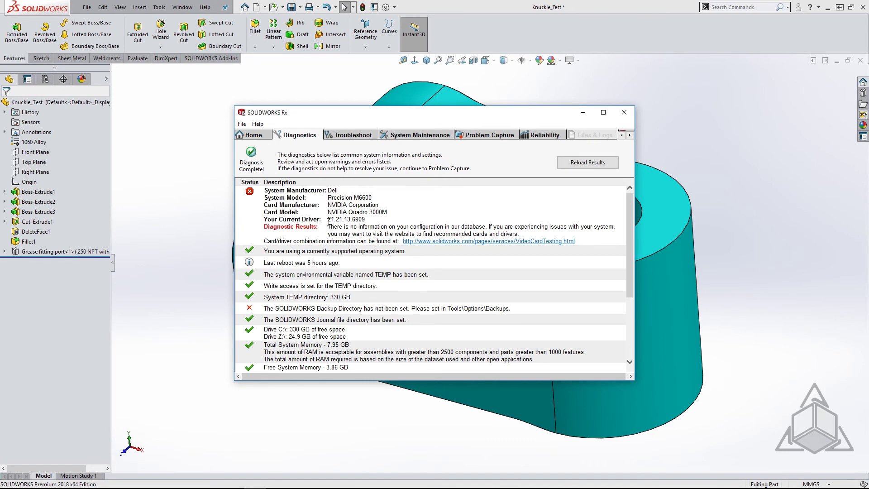
drag(328, 226, 476, 230)
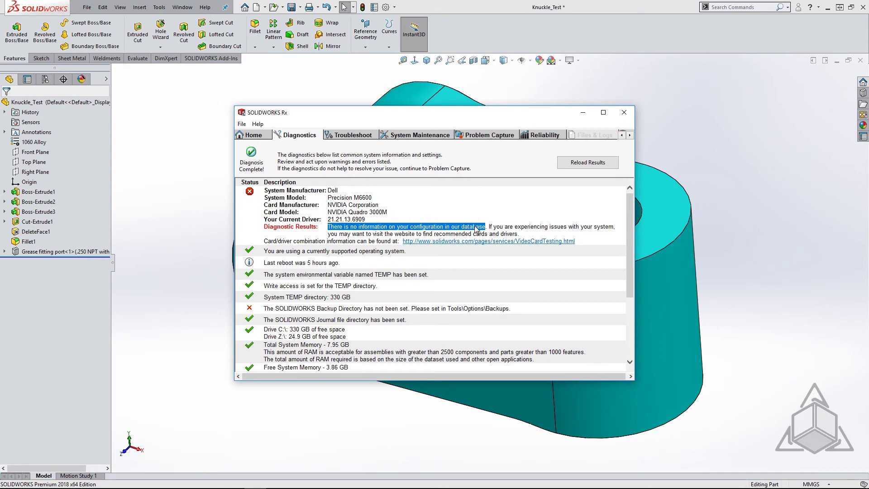
click(476, 230)
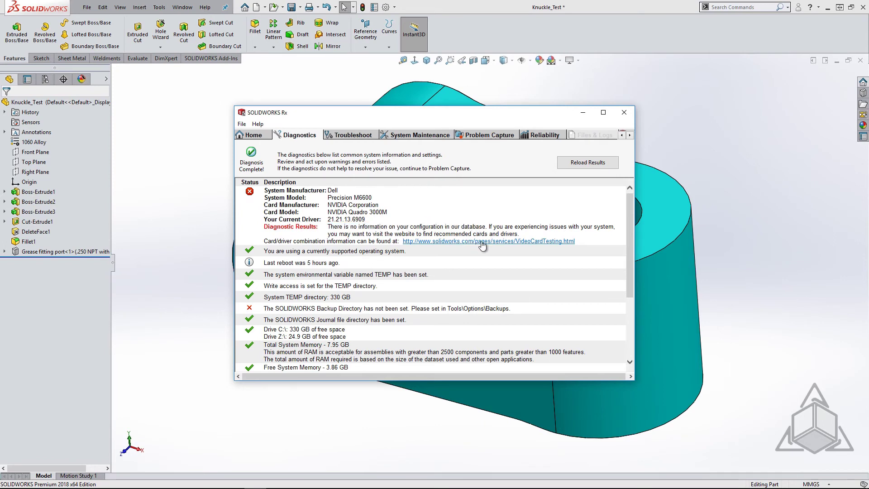
scroll(362, 236, down, 3)
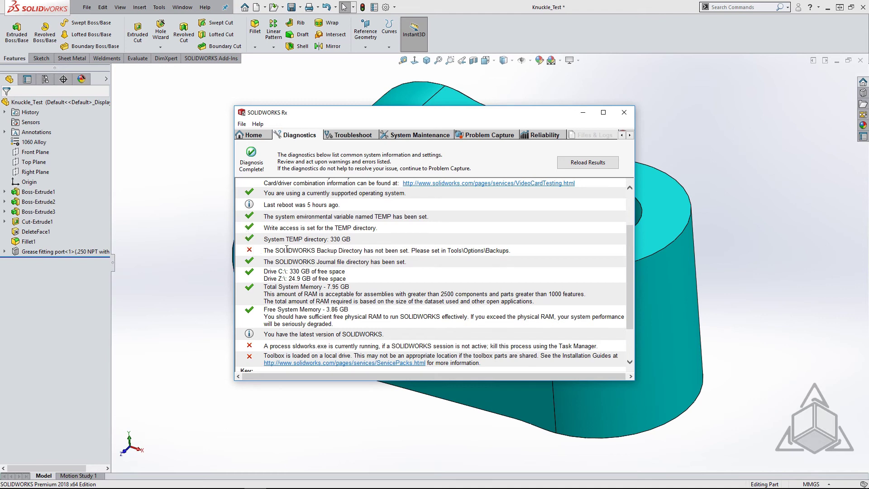
drag(265, 251, 505, 250)
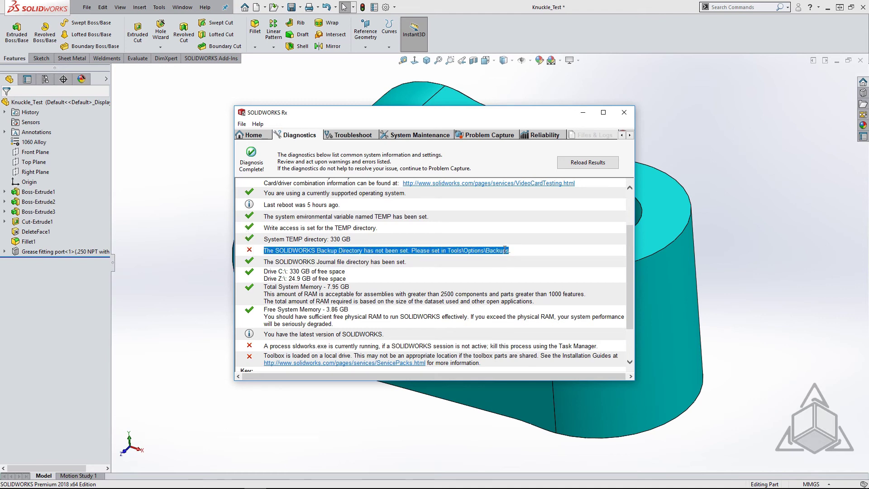
click(506, 252)
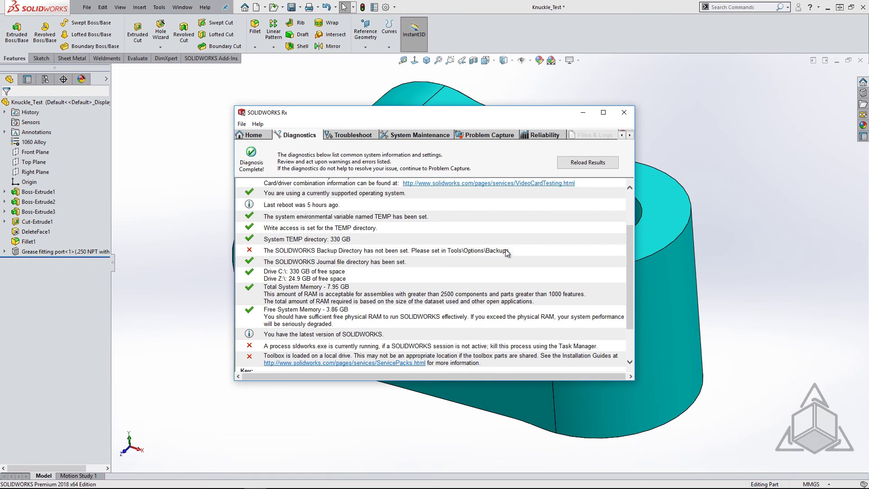
scroll(506, 252, down, 3)
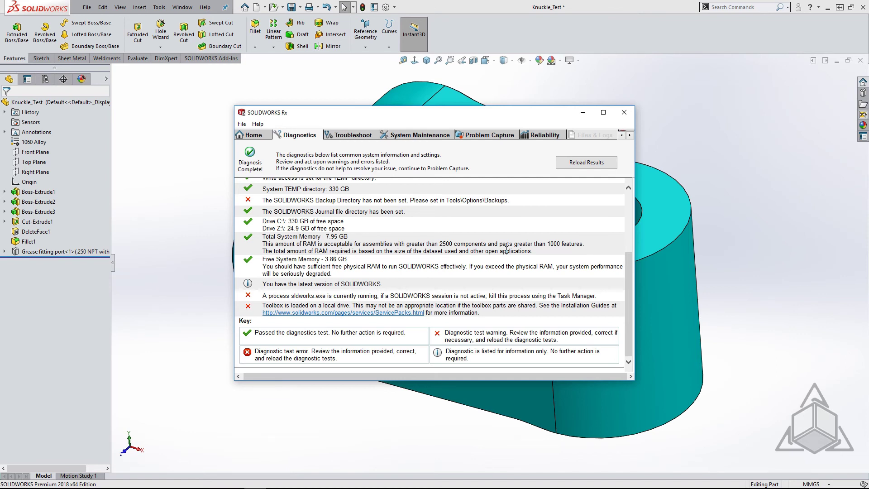
scroll(506, 249, up, 6)
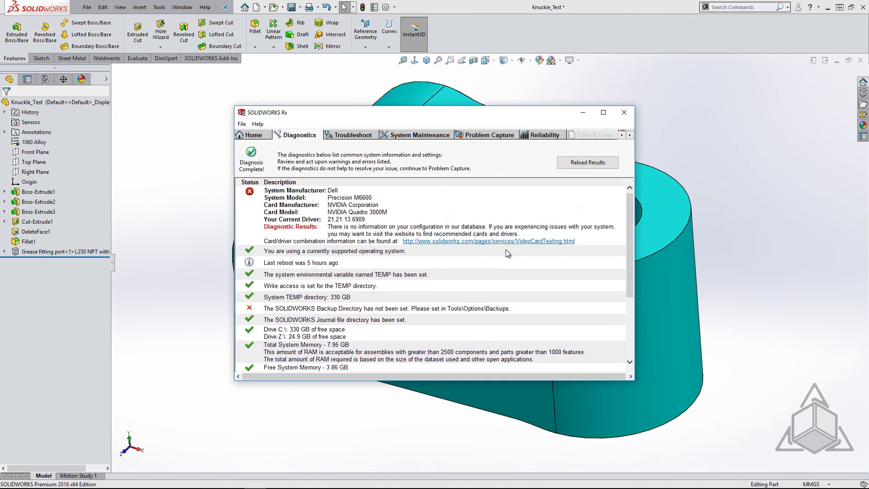